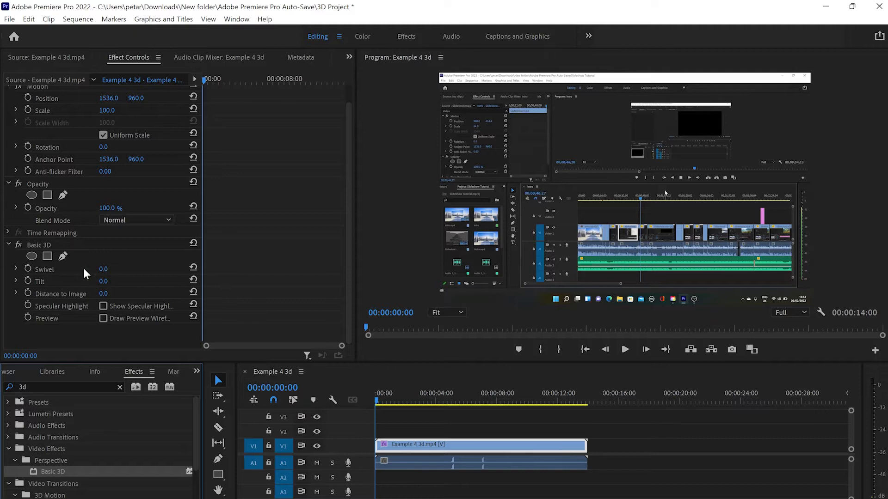
Step: Set the clip's Basic 3D swivel to 22 and tilt to -23, and start keyframing both at the clip's start
{"action": "left_click", "coordinate": [104, 269]}
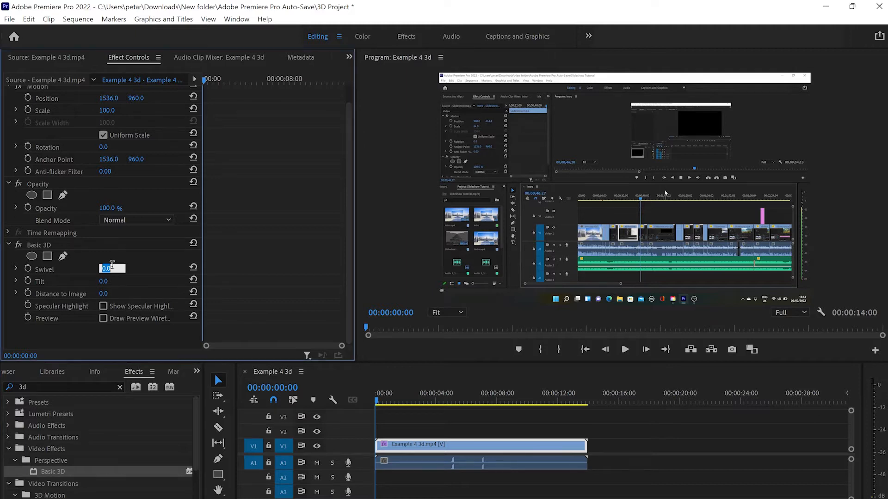
{"action": "type", "text": "22"}
{"action": "key", "text": "Return"}
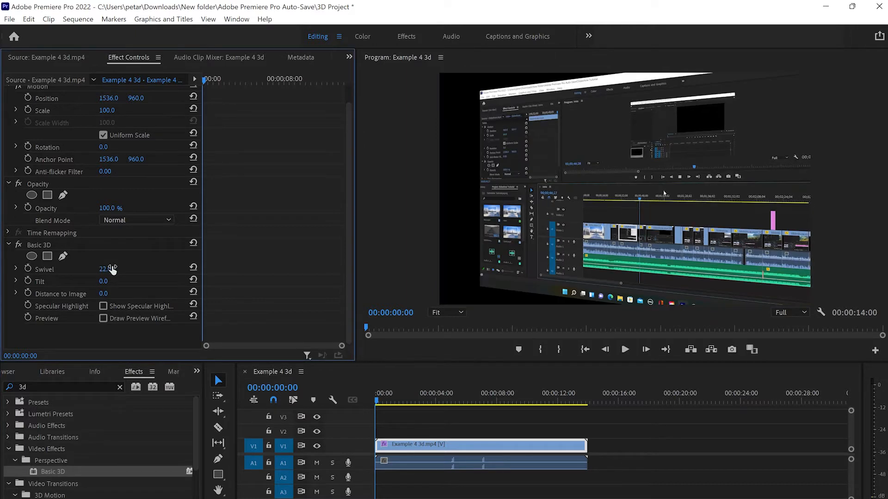
{"action": "left_click", "coordinate": [105, 280]}
{"action": "type", "text": "-23"}
{"action": "key", "text": "Return"}
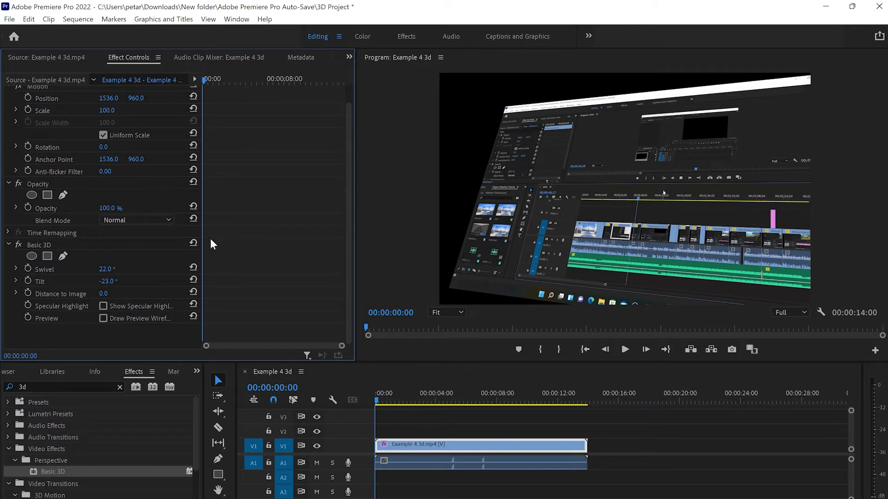
{"action": "left_click", "coordinate": [28, 269]}
{"action": "left_click", "coordinate": [28, 280]}
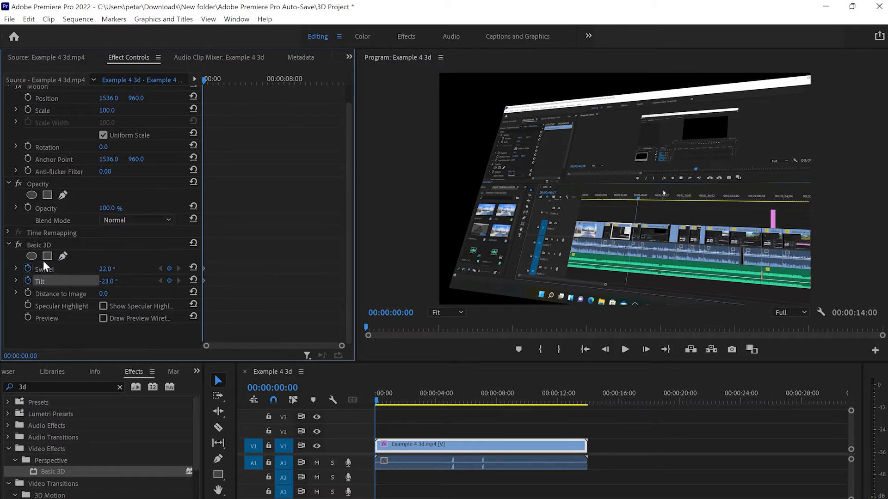
Step: At 00:00:06:23, keyframe the Basic 3D swivel at 50 and the tilt at -22
{"action": "left_click_drag", "start_coordinate": [202, 79], "coordinate": [273, 92]}
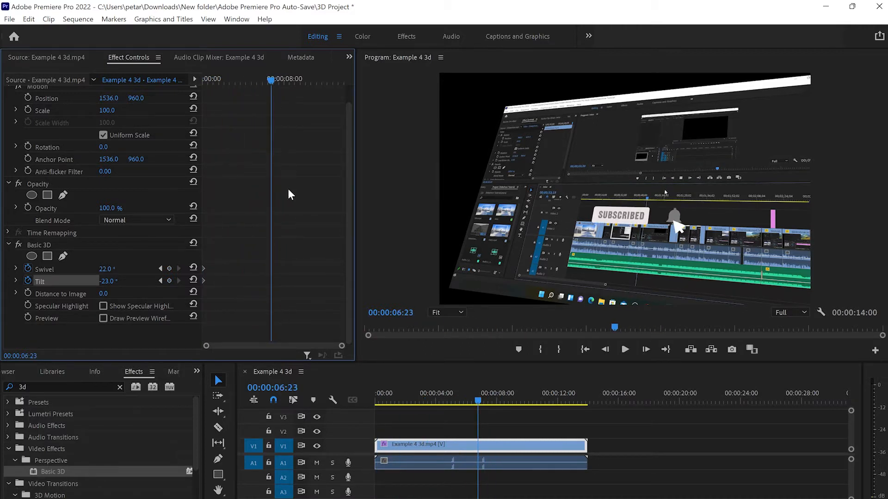
{"action": "left_click", "coordinate": [106, 269]}
{"action": "type", "text": "50"}
{"action": "key", "text": "Return"}
{"action": "left_click", "coordinate": [106, 280]}
{"action": "type", "text": "-"}
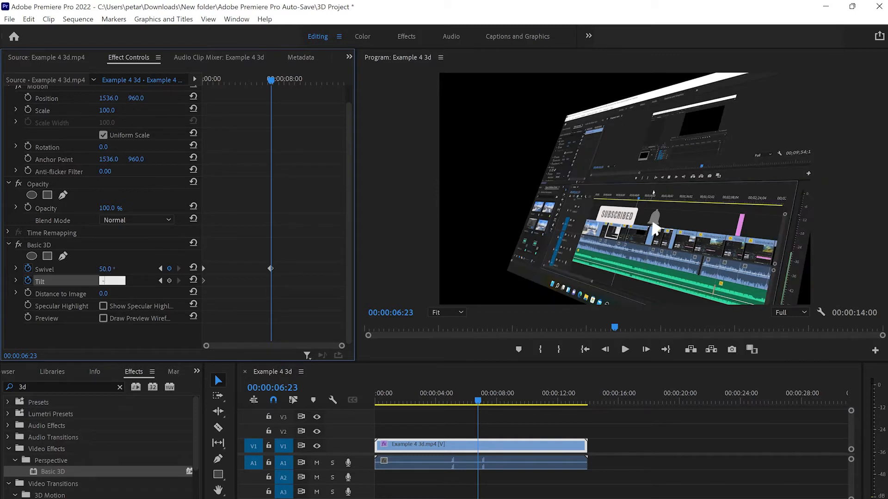
{"action": "type", "text": "22"}
{"action": "key", "text": "Return"}
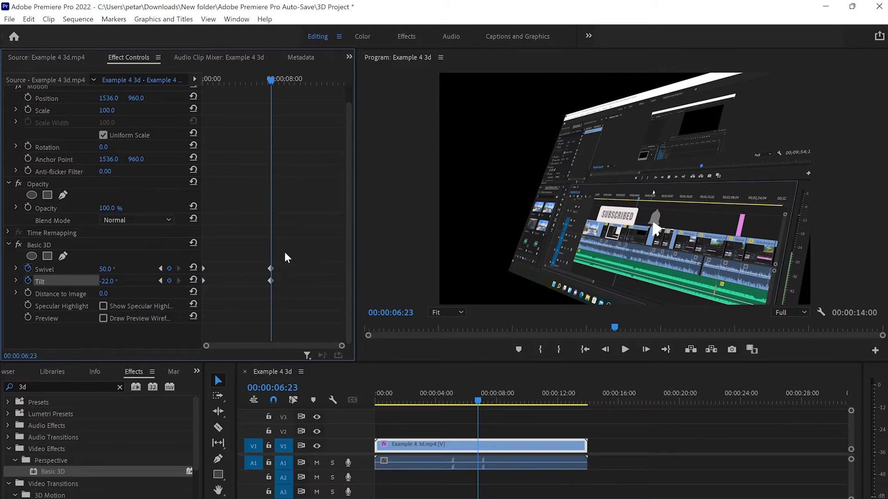
Step: Apply Ease In to the second pair of swivel and tilt keyframes and Ease Out to the first, and move the second pair to the clip's end
{"action": "left_click_drag", "start_coordinate": [297, 251], "coordinate": [255, 294]}
{"action": "right_click", "coordinate": [271, 280]}
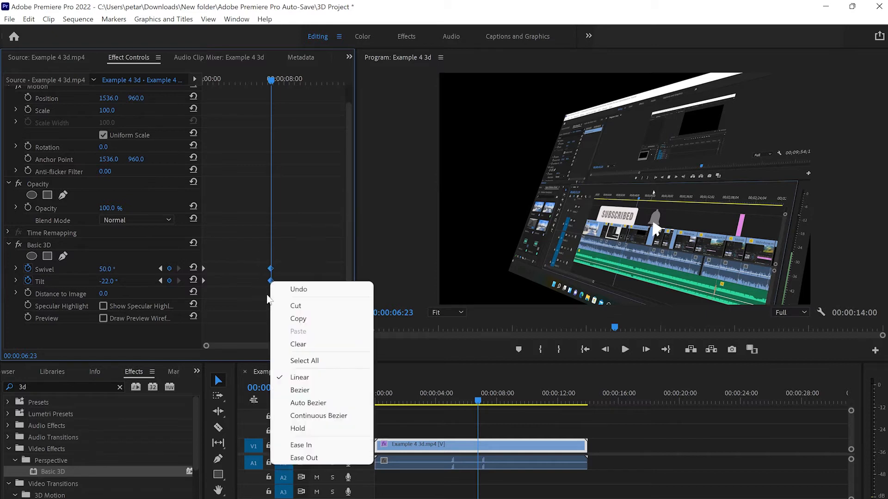
{"action": "left_click", "coordinate": [326, 448]}
{"action": "left_click_drag", "start_coordinate": [244, 247], "coordinate": [202, 284]}
{"action": "right_click", "coordinate": [204, 282]}
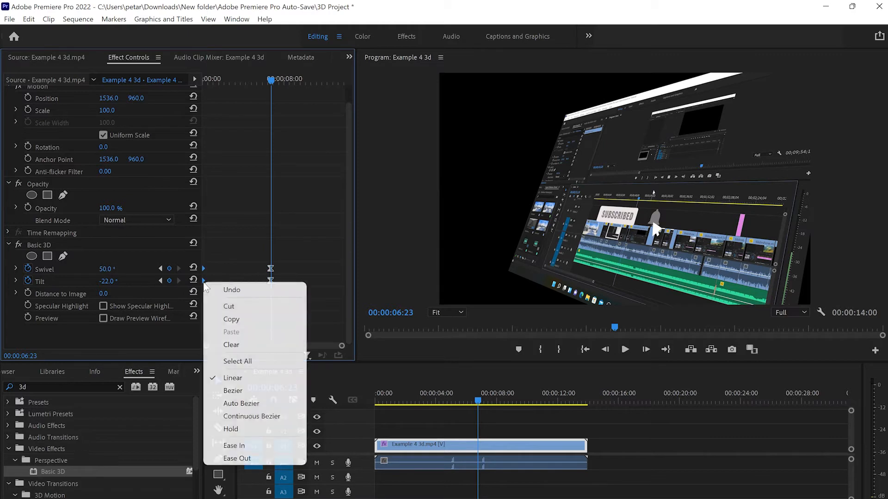
{"action": "left_click", "coordinate": [261, 458]}
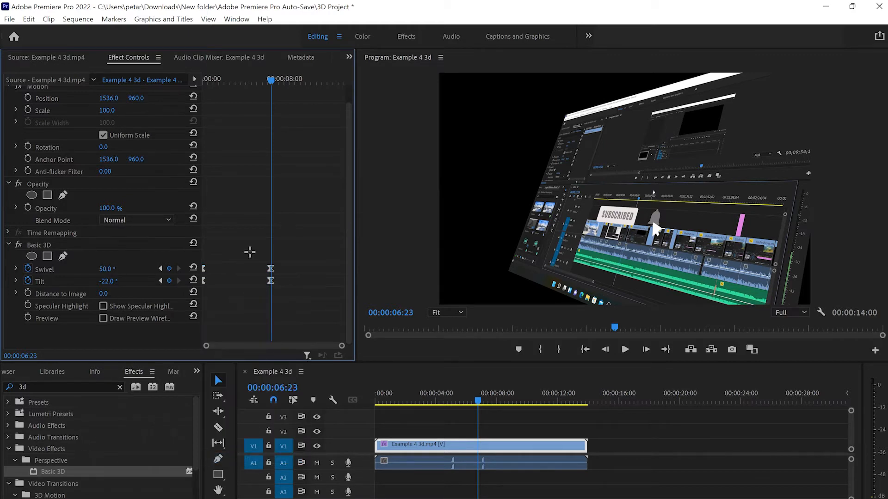
{"action": "left_click_drag", "start_coordinate": [272, 268], "coordinate": [356, 267]}
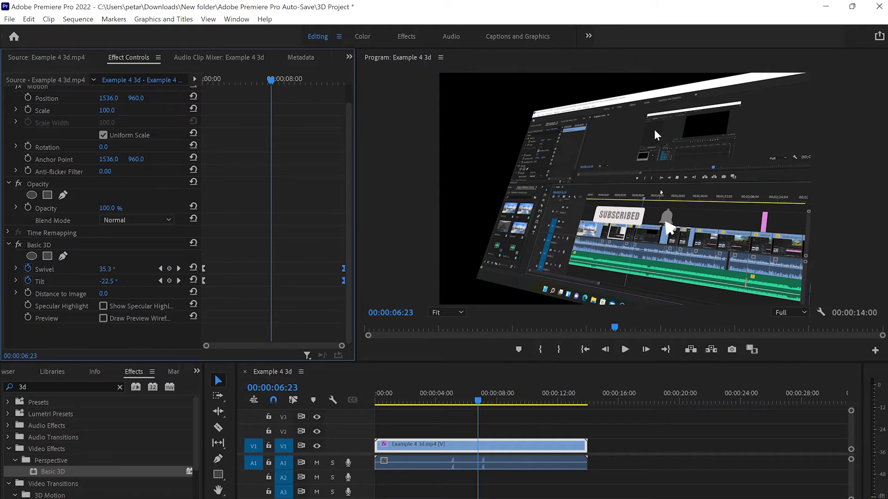
Step: At the clip's start, scale the clip to 214, set its position to 2192, 487 and start keyframing the position
{"action": "scroll", "coordinate": [249, 239], "scroll_direction": "up", "scroll_amount": 2}
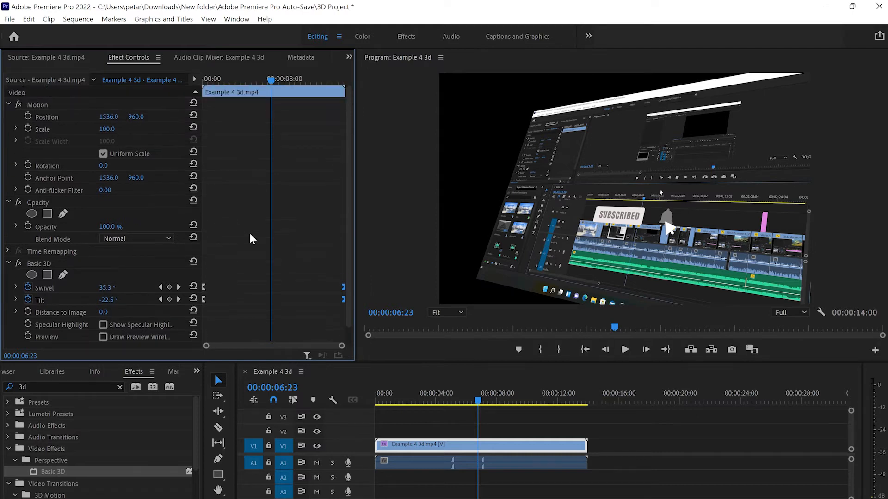
{"action": "left_click_drag", "start_coordinate": [270, 80], "coordinate": [178, 102]}
{"action": "left_click_drag", "start_coordinate": [106, 129], "coordinate": [160, 129]}
{"action": "left_click_drag", "start_coordinate": [107, 117], "coordinate": [254, 117]}
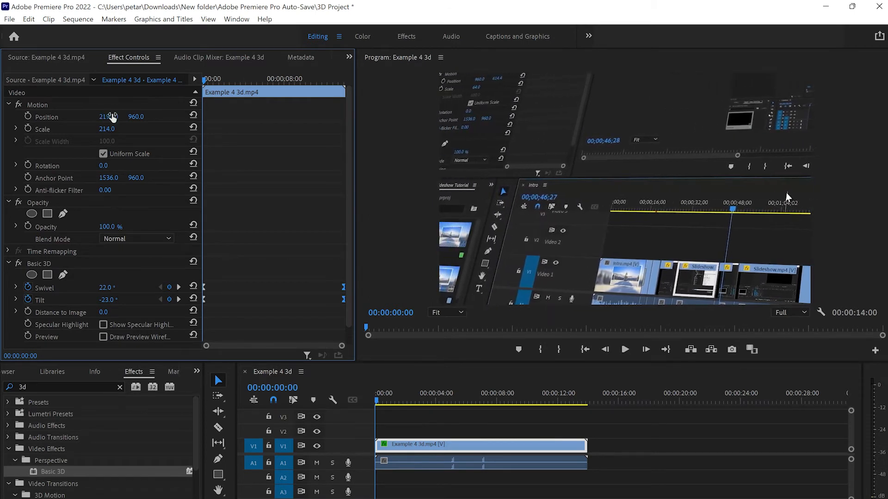
{"action": "left_click_drag", "start_coordinate": [143, 119], "coordinate": [41, 119]}
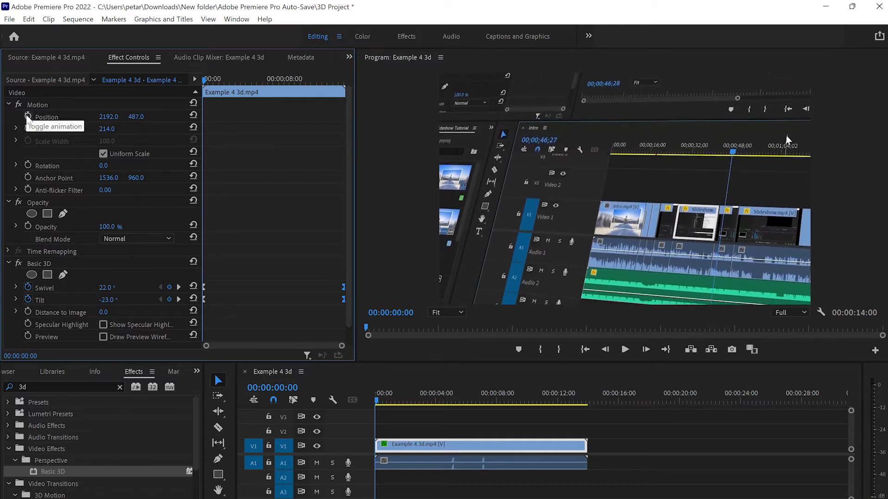
{"action": "left_click", "coordinate": [28, 116]}
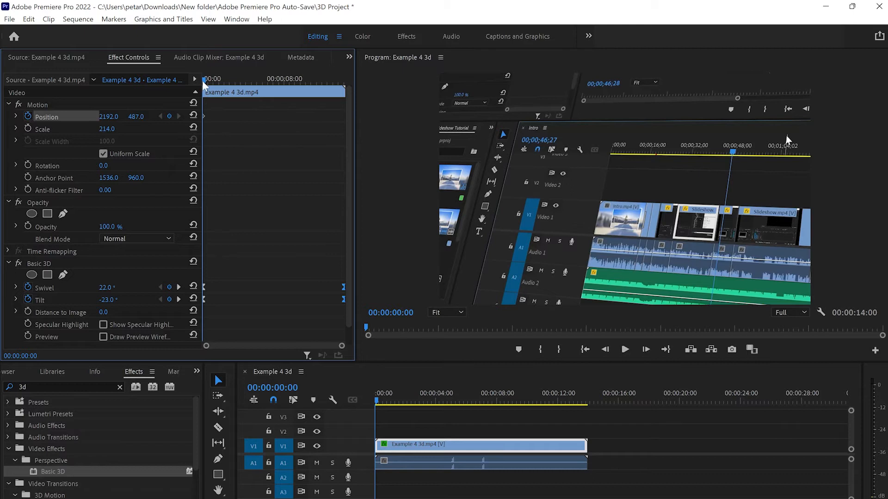
Step: Keyframe a new position at 00:00:12:19, with the clip shifted farther left and upward in the frame
{"action": "left_click_drag", "start_coordinate": [204, 81], "coordinate": [331, 84]}
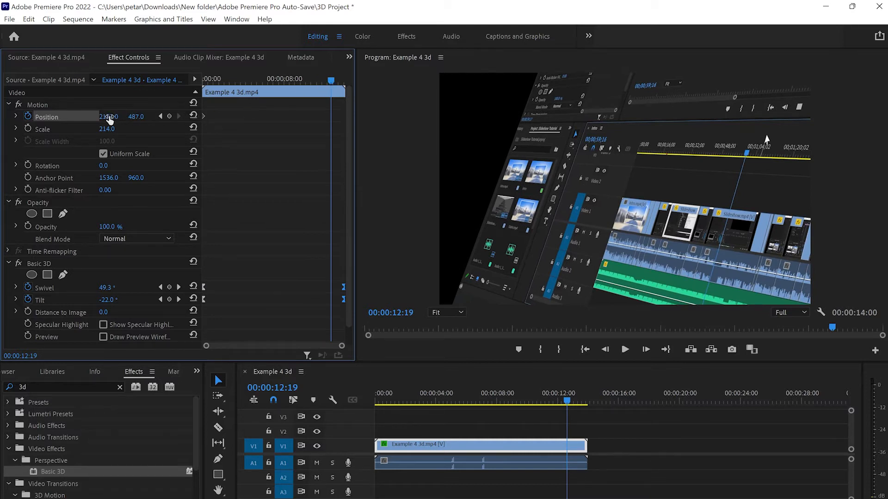
{"action": "left_click_drag", "start_coordinate": [107, 120], "coordinate": [10, 119]}
{"action": "left_click_drag", "start_coordinate": [115, 119], "coordinate": [0, 119]}
{"action": "left_click_drag", "start_coordinate": [138, 118], "coordinate": [155, 132]}
{"action": "left_click_drag", "start_coordinate": [332, 79], "coordinate": [290, 69]}
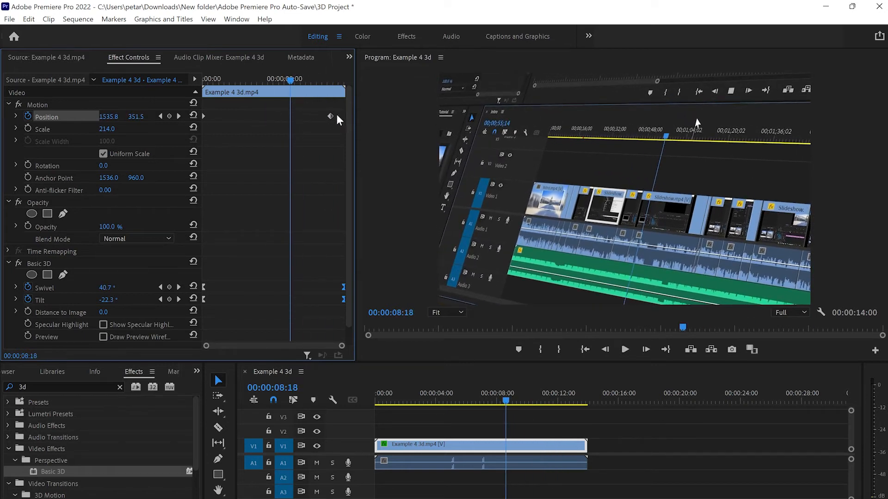
Step: Apply temporal Ease In to the last position keyframe and Ease Out to the first, and play the animation from the start
{"action": "right_click", "coordinate": [330, 116]}
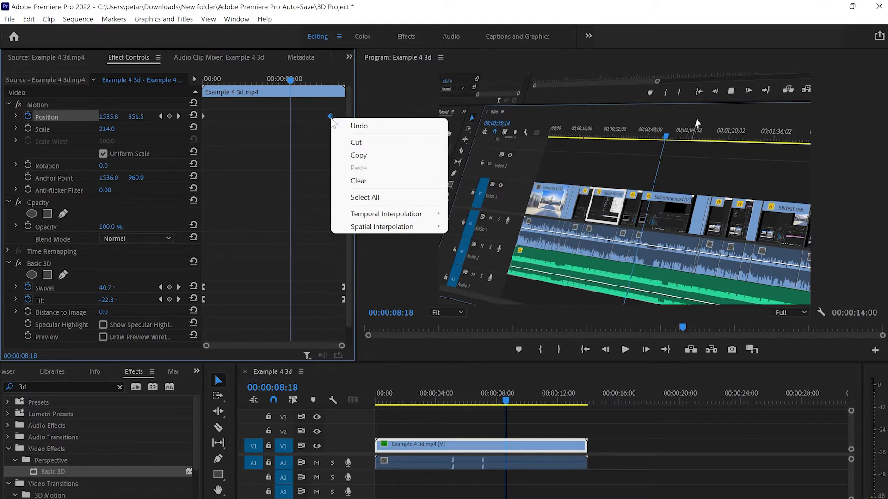
{"action": "mouse_move", "coordinate": [427, 215]}
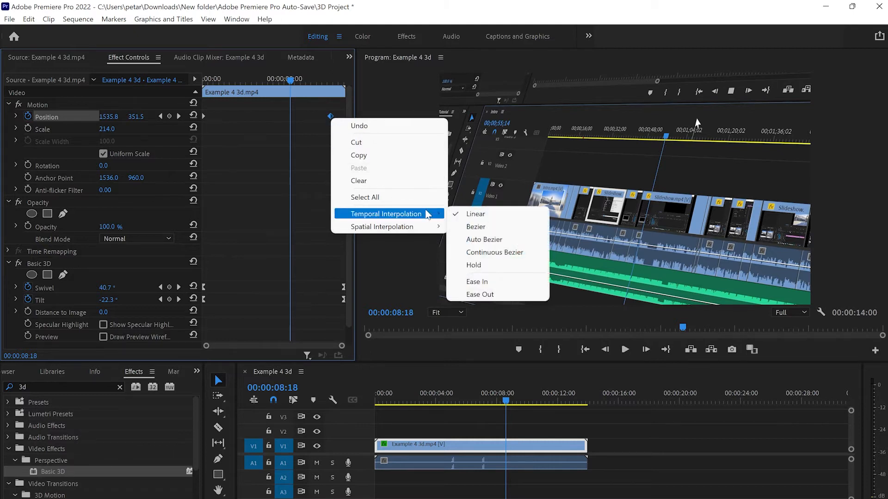
{"action": "left_click", "coordinate": [531, 286]}
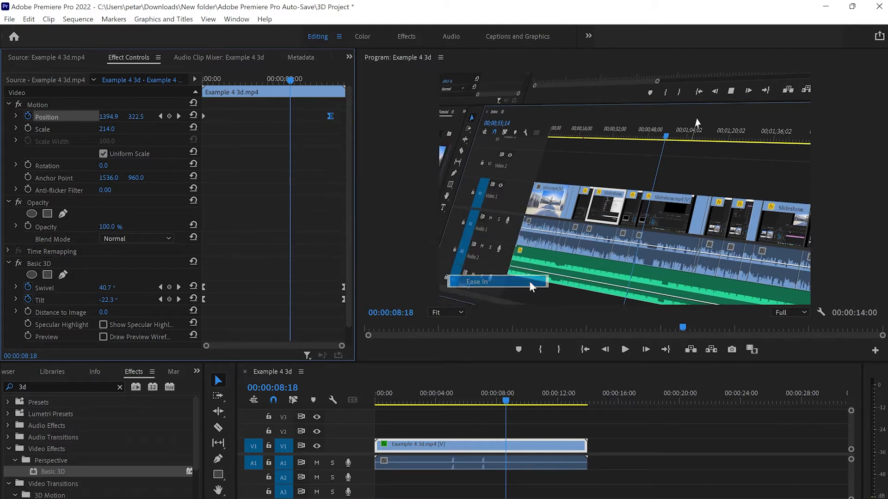
{"action": "right_click", "coordinate": [207, 120]}
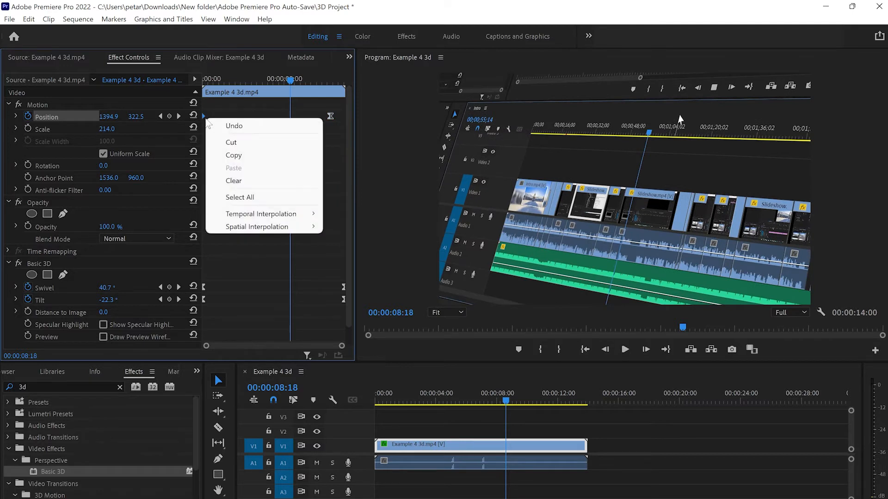
{"action": "mouse_move", "coordinate": [277, 214]}
{"action": "left_click", "coordinate": [366, 294]}
{"action": "left_click_drag", "start_coordinate": [505, 400], "coordinate": [451, 400]}
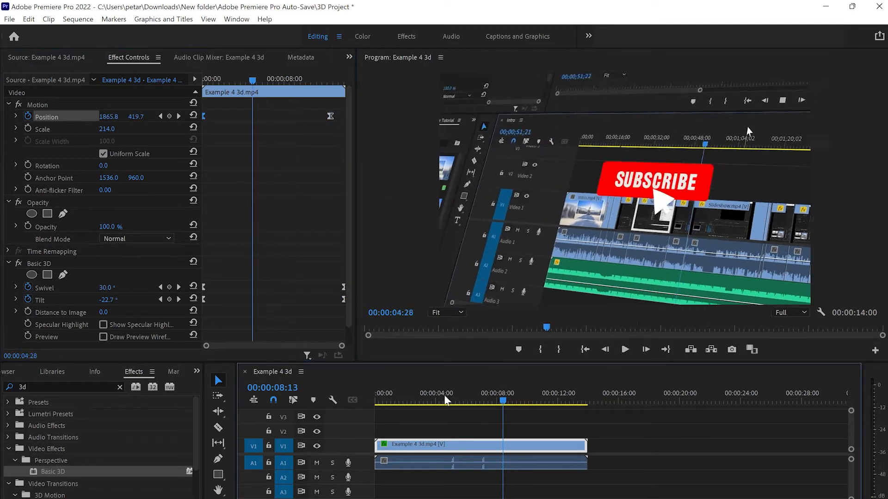
{"action": "key", "text": "Home"}
{"action": "key", "text": "space"}
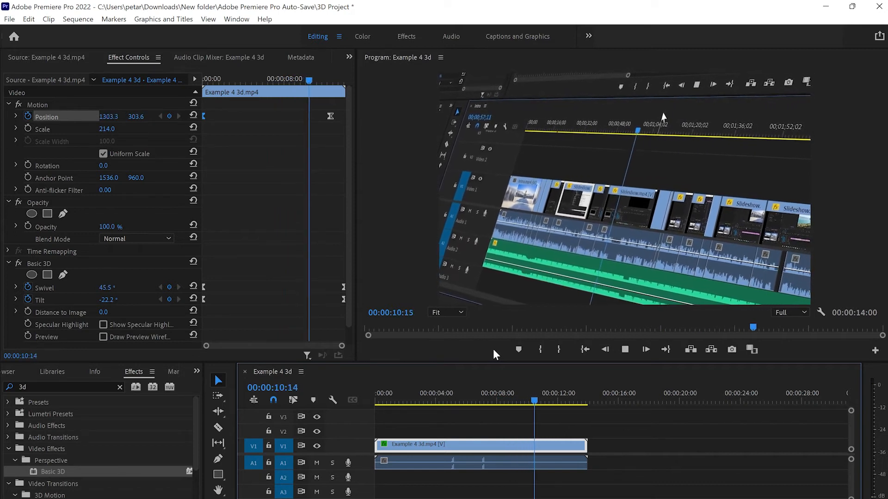
{"action": "key", "text": "space"}
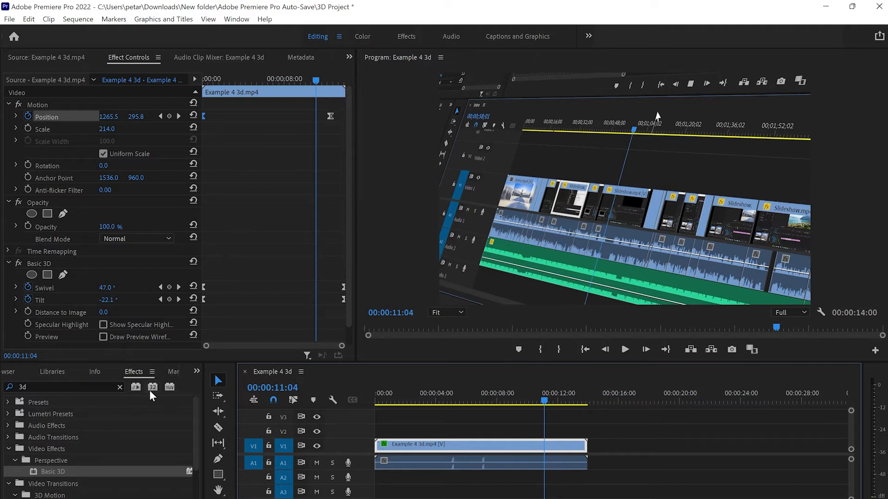
Step: Search the effects for "gaus", apply the Gaussian Blur video effect to the clip and set its blurriness to 16
{"action": "left_click", "coordinate": [120, 387]}
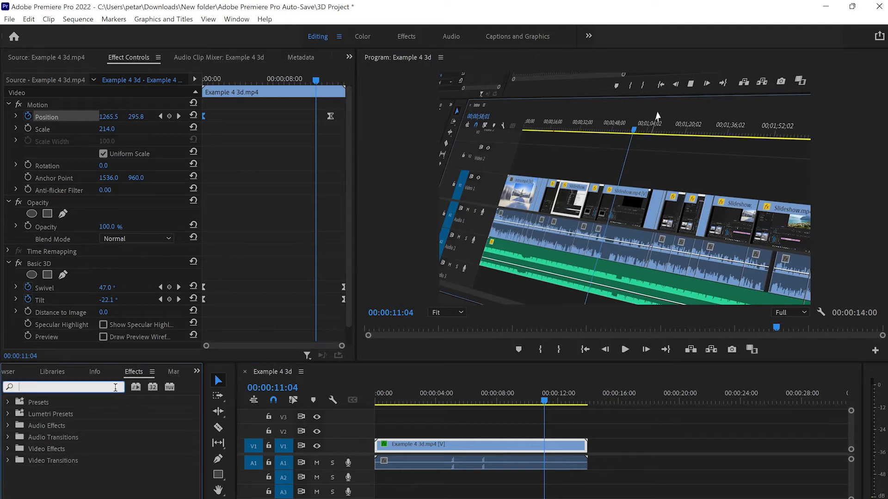
{"action": "type", "text": "gaus"}
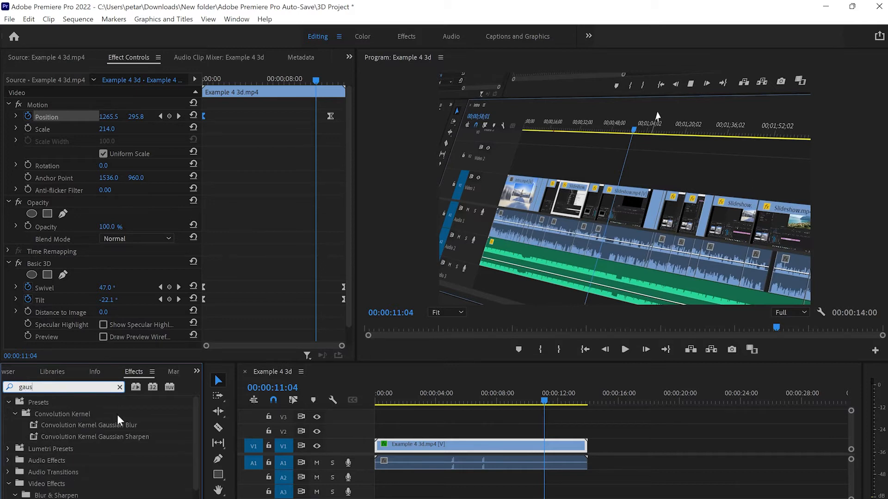
{"action": "scroll", "coordinate": [130, 444], "scroll_direction": "down", "scroll_amount": 1}
{"action": "left_click", "coordinate": [91, 492]}
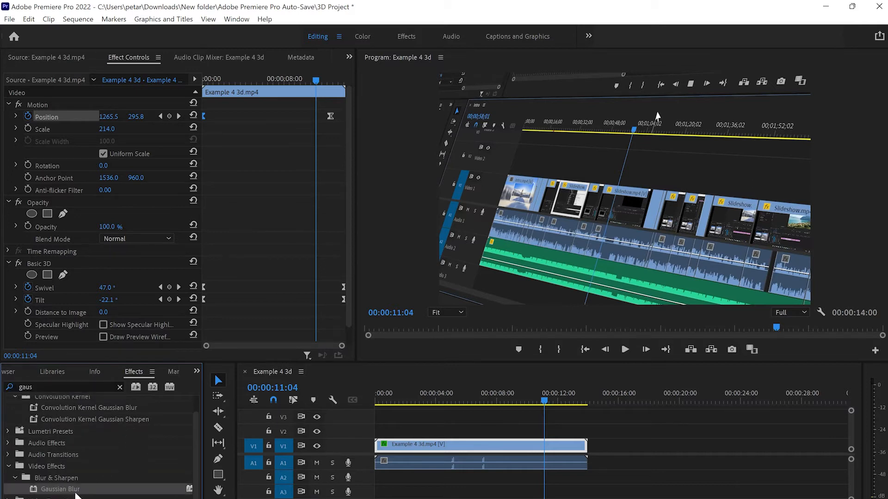
{"action": "left_click_drag", "start_coordinate": [80, 494], "coordinate": [418, 445]}
{"action": "scroll", "coordinate": [322, 228], "scroll_direction": "down", "scroll_amount": 3}
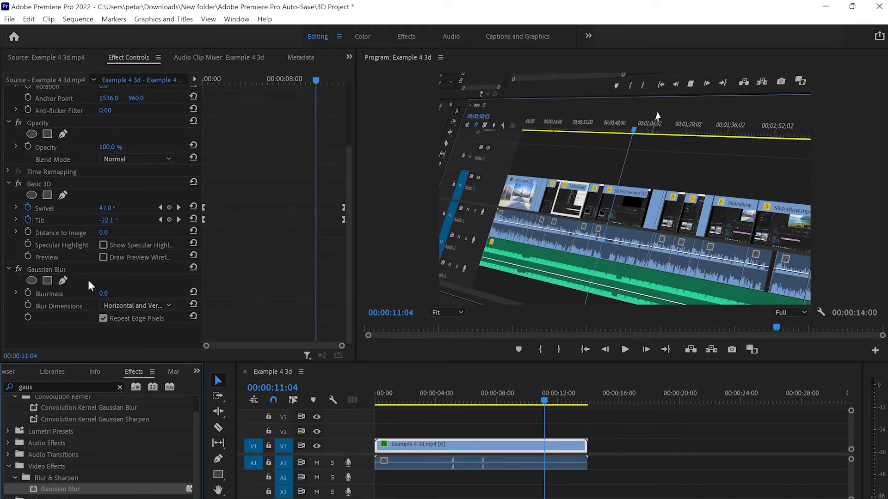
{"action": "left_click_drag", "start_coordinate": [106, 294], "coordinate": [113, 295]}
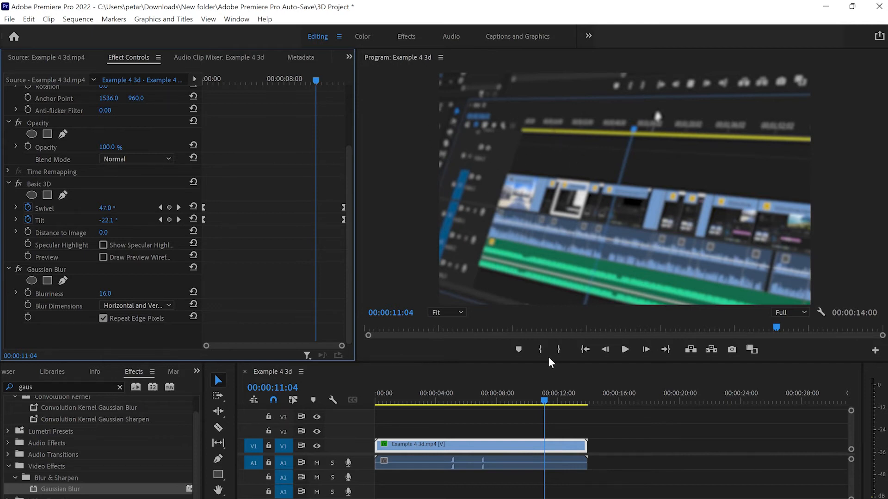
Step: At the clip's start, add a flattened elliptical mask to Gaussian Blur over the frame's upper-left area and invert the mask
{"action": "left_click_drag", "start_coordinate": [315, 80], "coordinate": [198, 123]}
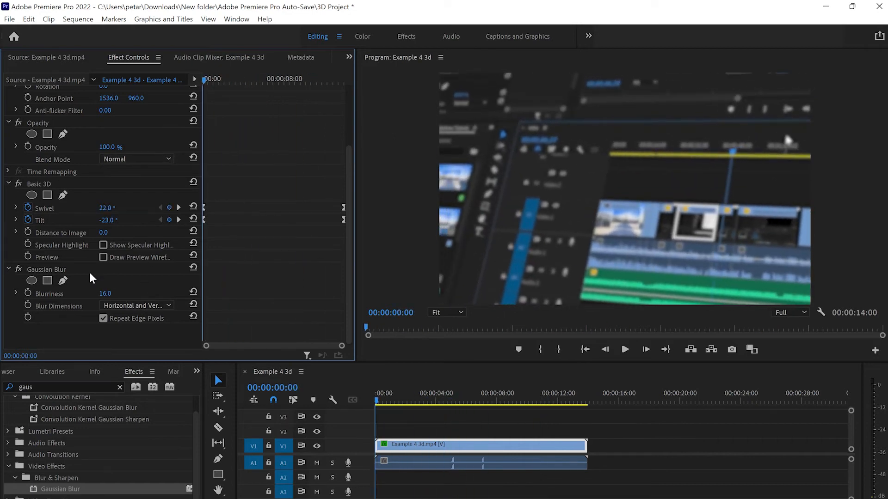
{"action": "left_click", "coordinate": [31, 281]}
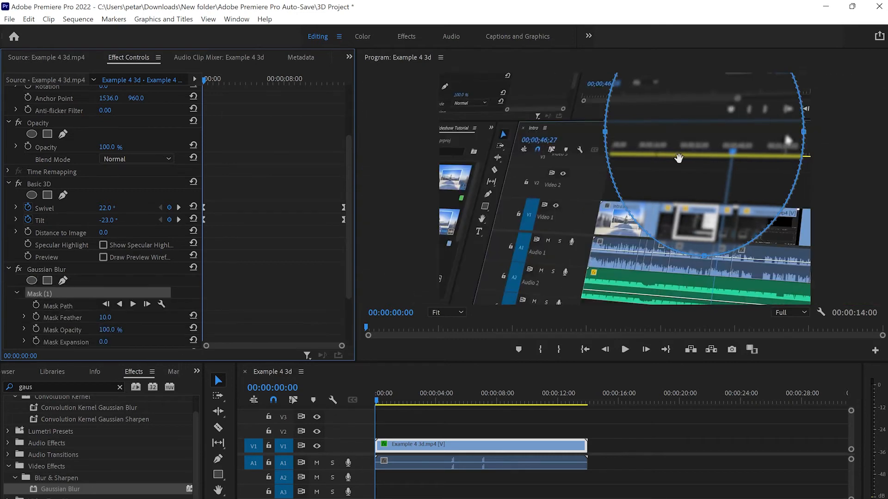
{"action": "left_click_drag", "start_coordinate": [656, 180], "coordinate": [545, 145]}
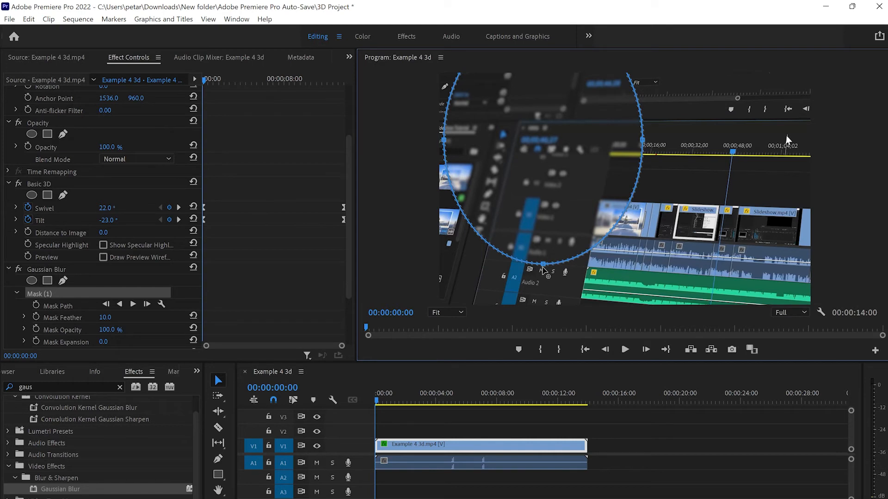
{"action": "left_click_drag", "start_coordinate": [539, 257], "coordinate": [532, 147]}
{"action": "left_click_drag", "start_coordinate": [543, 105], "coordinate": [547, 167]}
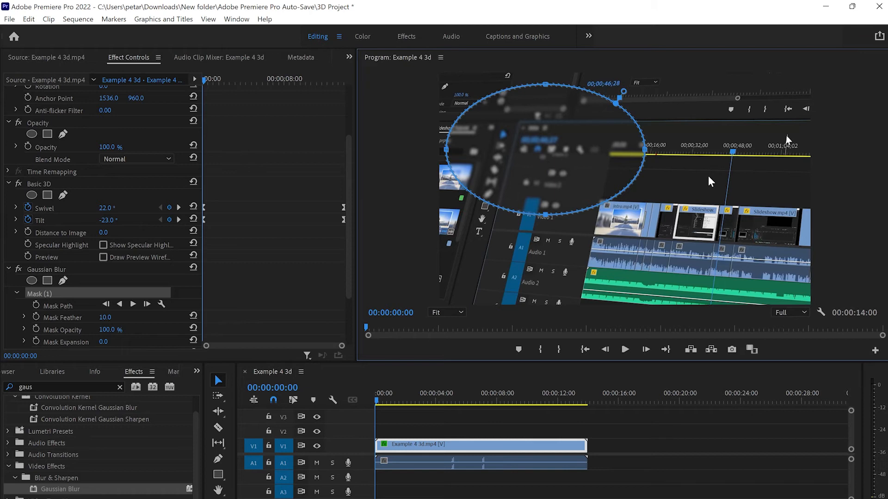
{"action": "scroll", "coordinate": [248, 267], "scroll_direction": "down", "scroll_amount": 2}
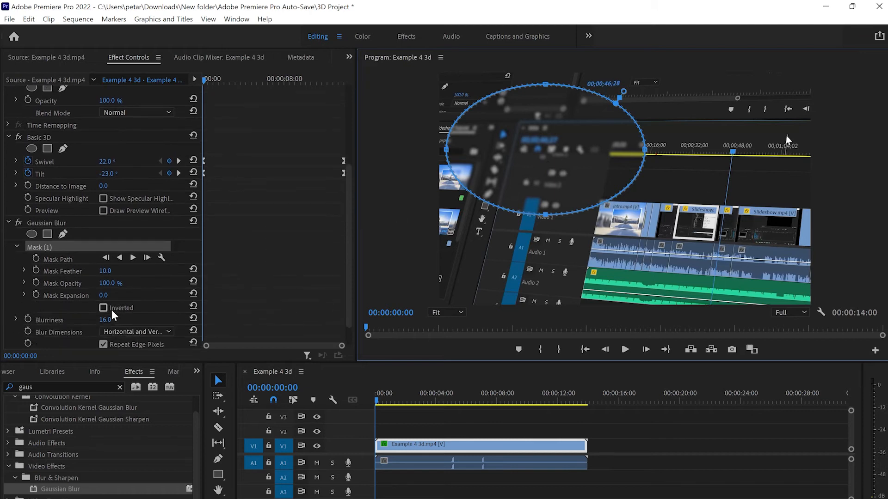
{"action": "left_click", "coordinate": [103, 308]}
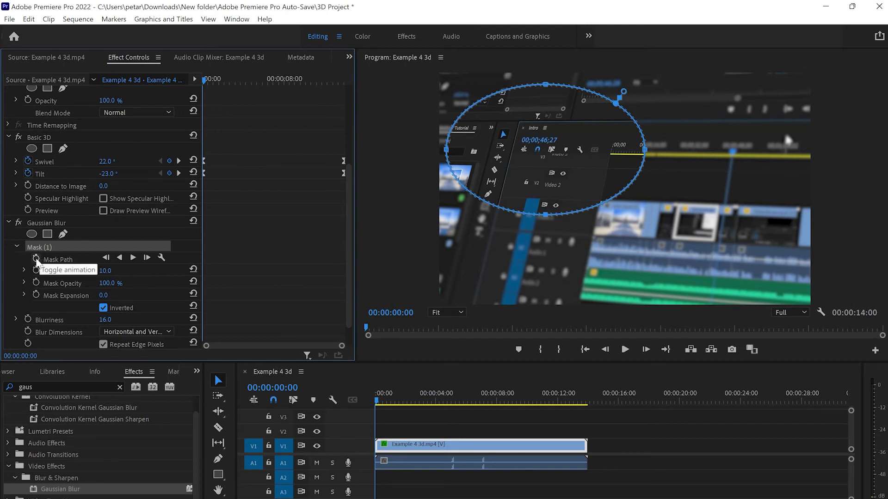
Step: Start Mask Path animation at the clip's start, and at 00:00:10:18 move the ellipse down over the video clips in the pictured timeline
{"action": "left_click", "coordinate": [35, 260]}
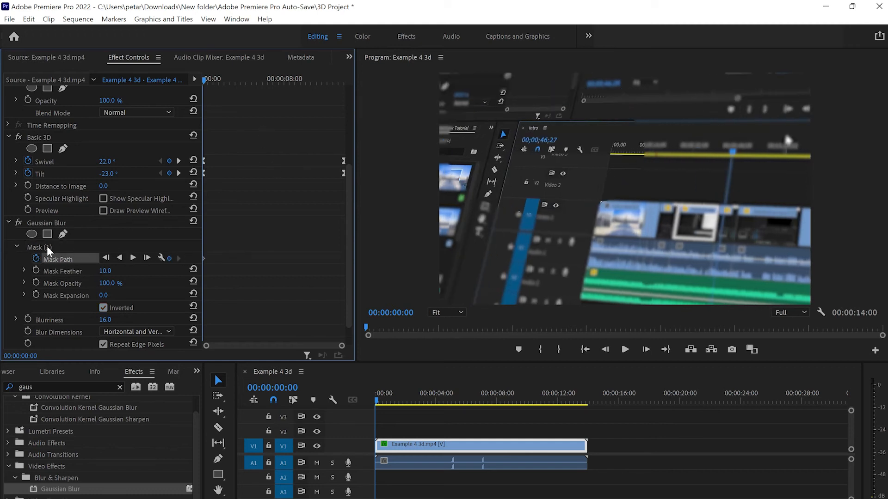
{"action": "left_click", "coordinate": [48, 250]}
{"action": "left_click_drag", "start_coordinate": [208, 83], "coordinate": [309, 88]}
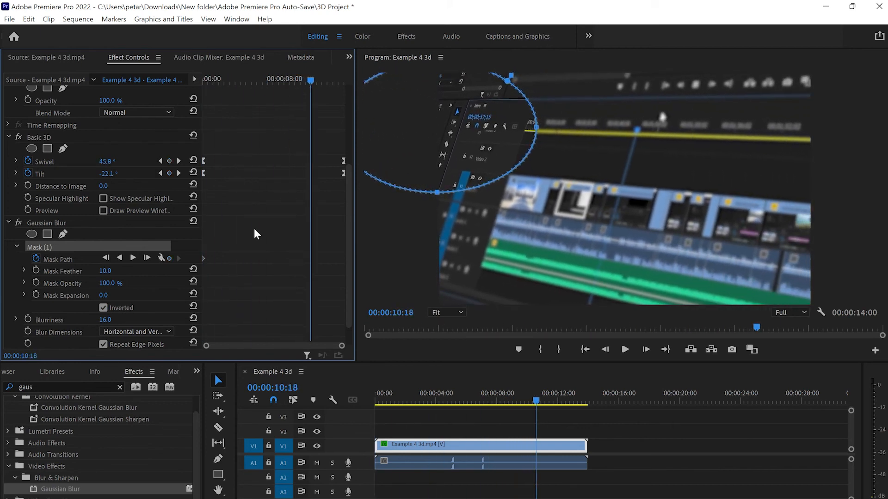
{"action": "left_click_drag", "start_coordinate": [476, 117], "coordinate": [616, 202]}
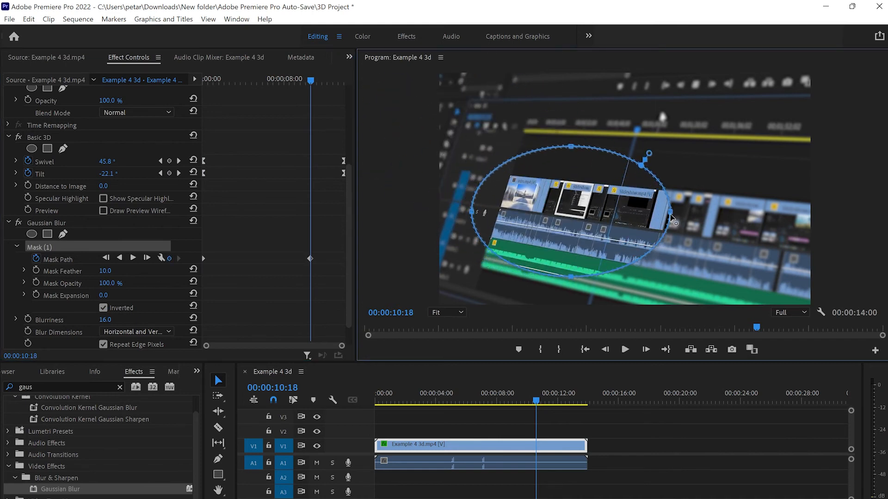
Step: Enlarge the mask ellipse at 00:00:10:18 so it spans the frame's full width and lower half, covering the pictured video and audio tracks
{"action": "left_click_drag", "start_coordinate": [673, 215], "coordinate": [814, 255]}
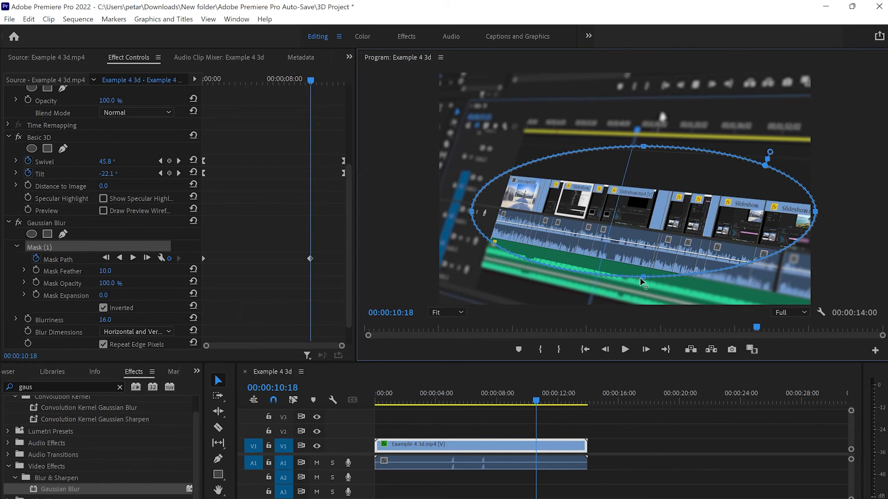
{"action": "left_click_drag", "start_coordinate": [646, 277], "coordinate": [646, 305]}
{"action": "left_click_drag", "start_coordinate": [470, 226], "coordinate": [447, 227]}
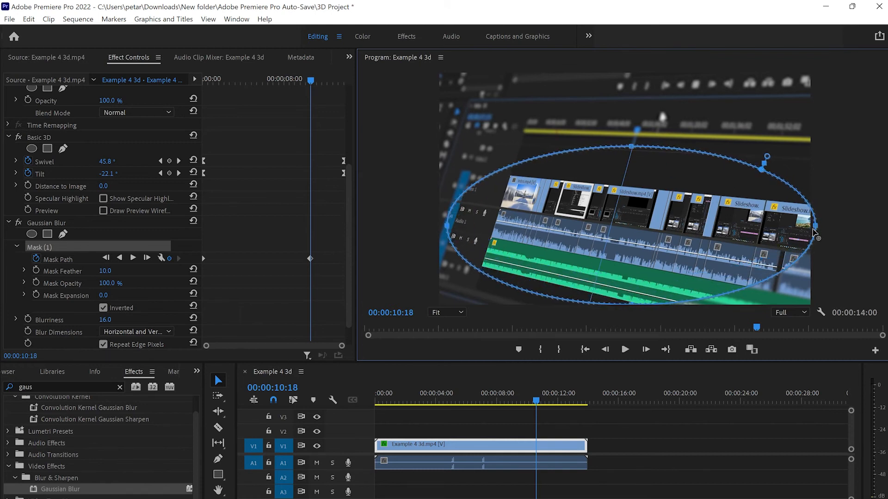
{"action": "left_click_drag", "start_coordinate": [817, 238], "coordinate": [824, 239]}
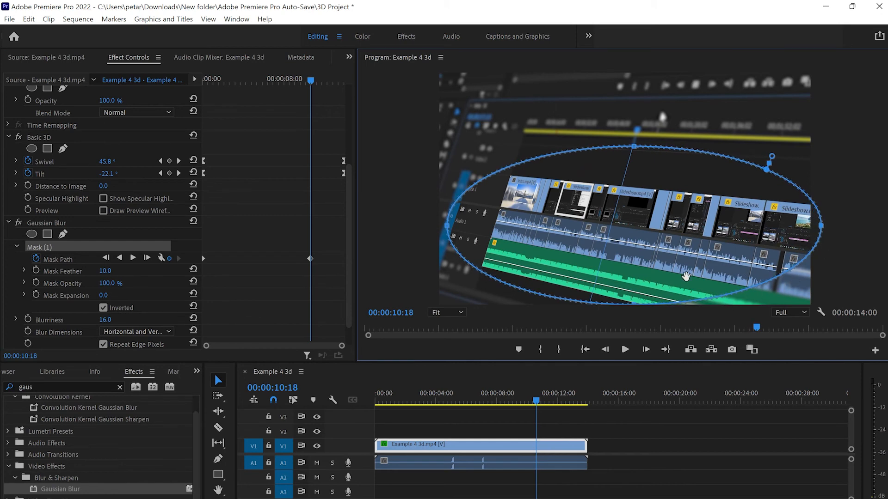
{"action": "mouse_move", "coordinate": [660, 199]}
{"action": "left_mouse_down"}
{"action": "mouse_move", "coordinate": [672, 194]}
{"action": "mouse_move", "coordinate": [670, 202]}
{"action": "left_mouse_up"}
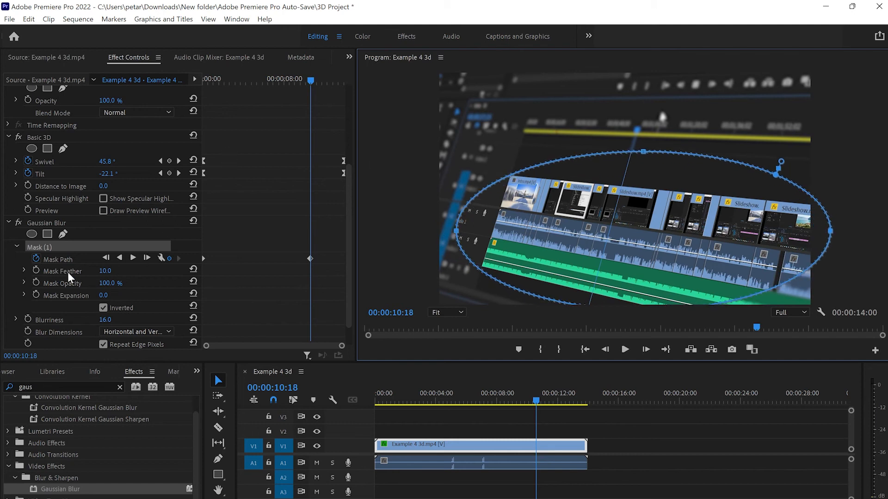
Step: Set the mask feather to 203, move the second Mask Path keyframe to the clip's end, and return the playhead to the start
{"action": "left_click_drag", "start_coordinate": [104, 271], "coordinate": [166, 271]}
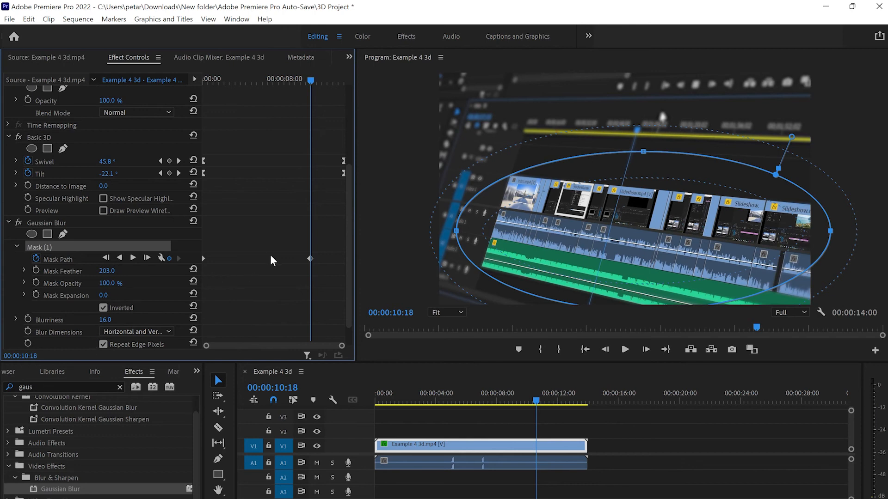
{"action": "left_click_drag", "start_coordinate": [311, 257], "coordinate": [345, 257]}
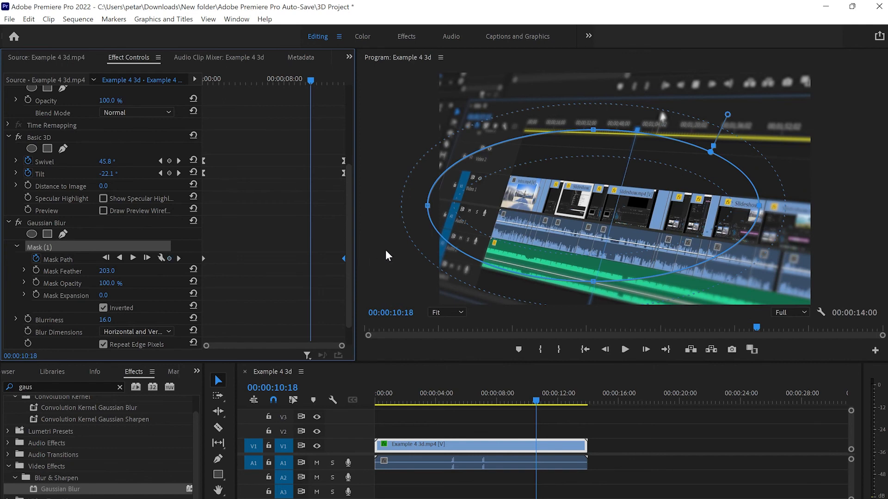
{"action": "left_click_drag", "start_coordinate": [312, 82], "coordinate": [204, 80]}
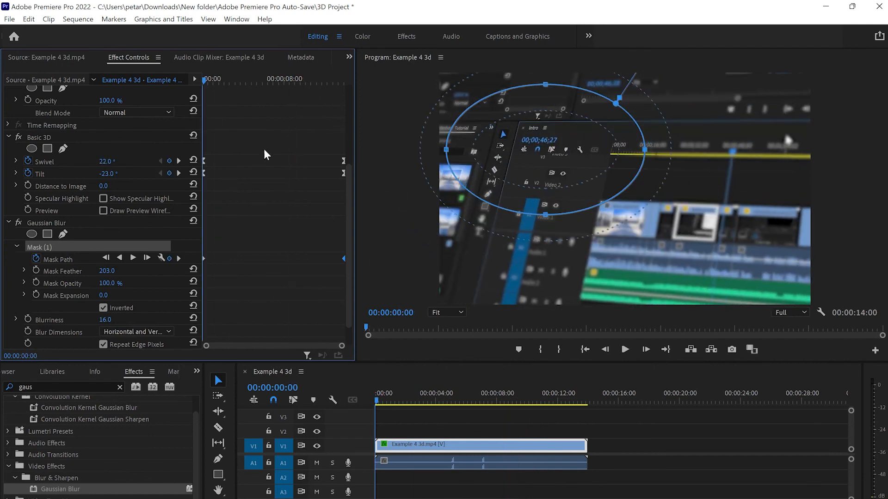